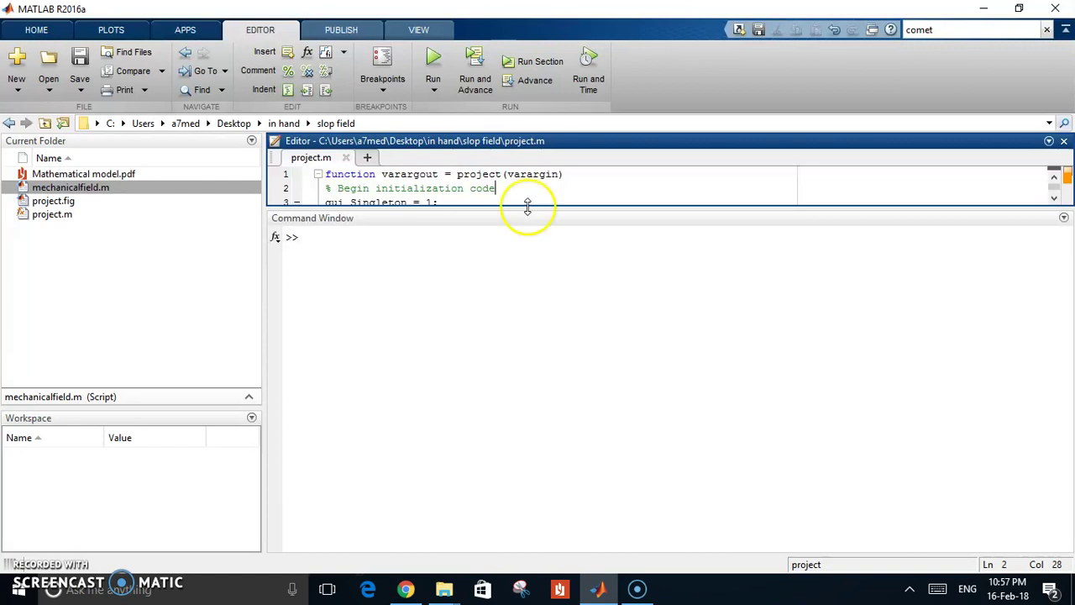
- Run project.m to open the vector-field GUI, move its window left, and check the empty expression fields
click(432, 55)
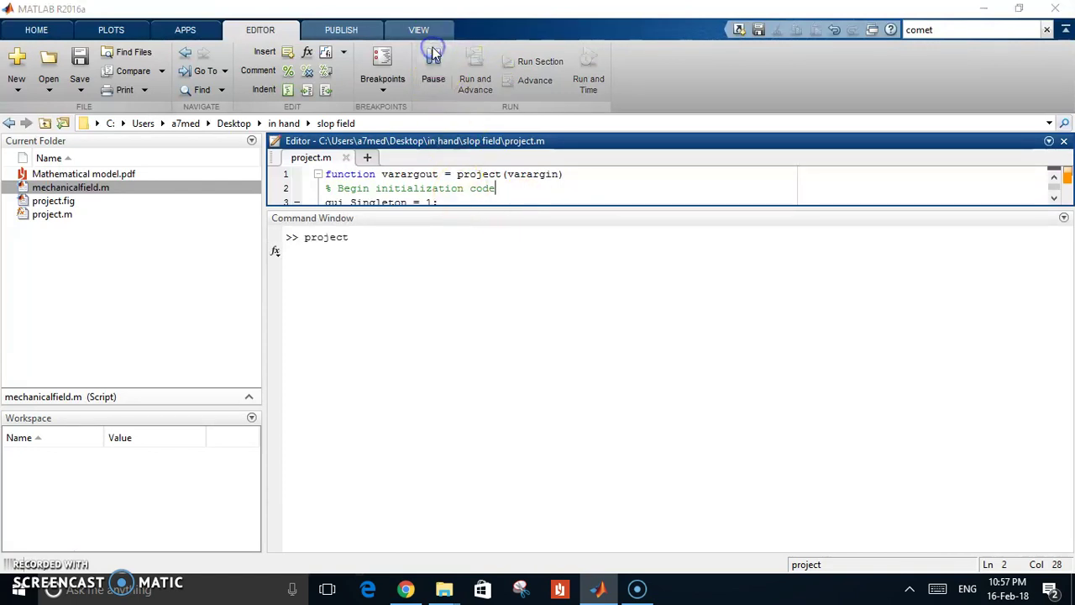
drag(693, 42, 531, 53)
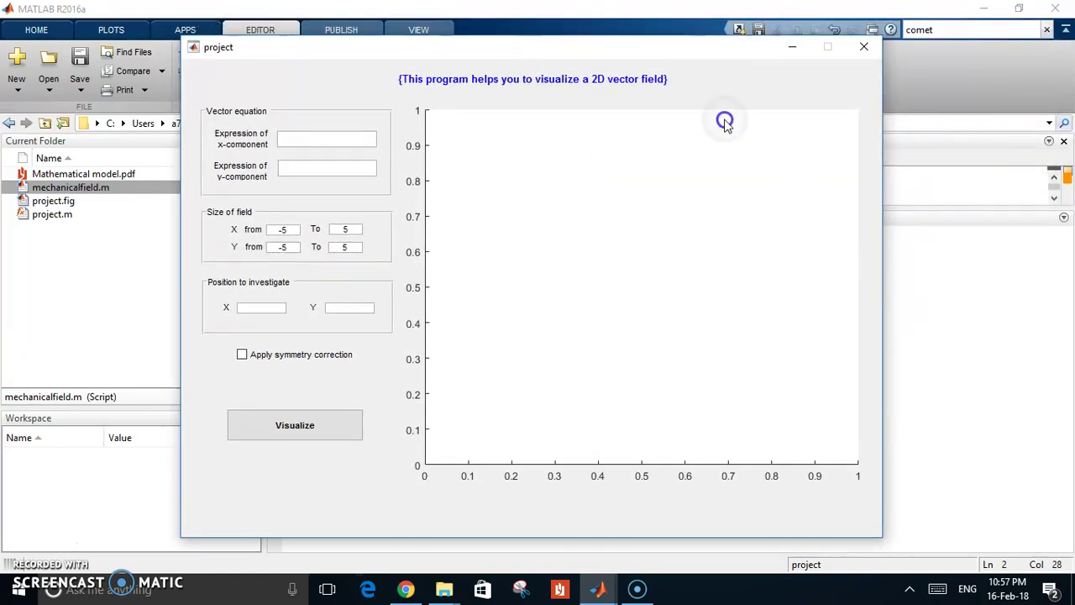
drag(573, 57, 565, 49)
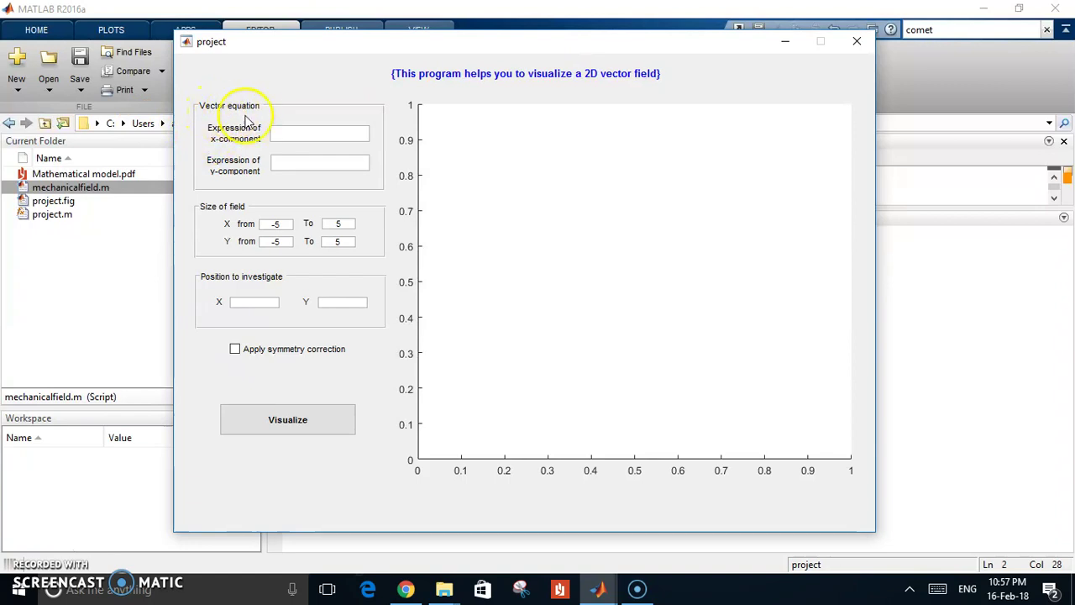
click(315, 136)
click(316, 161)
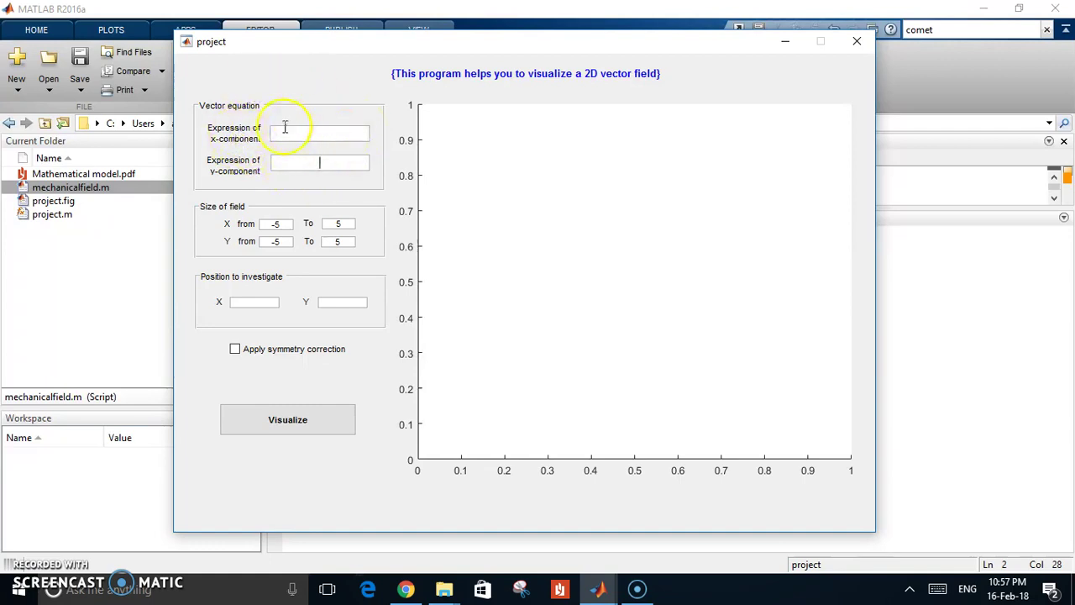
click(314, 131)
click(316, 162)
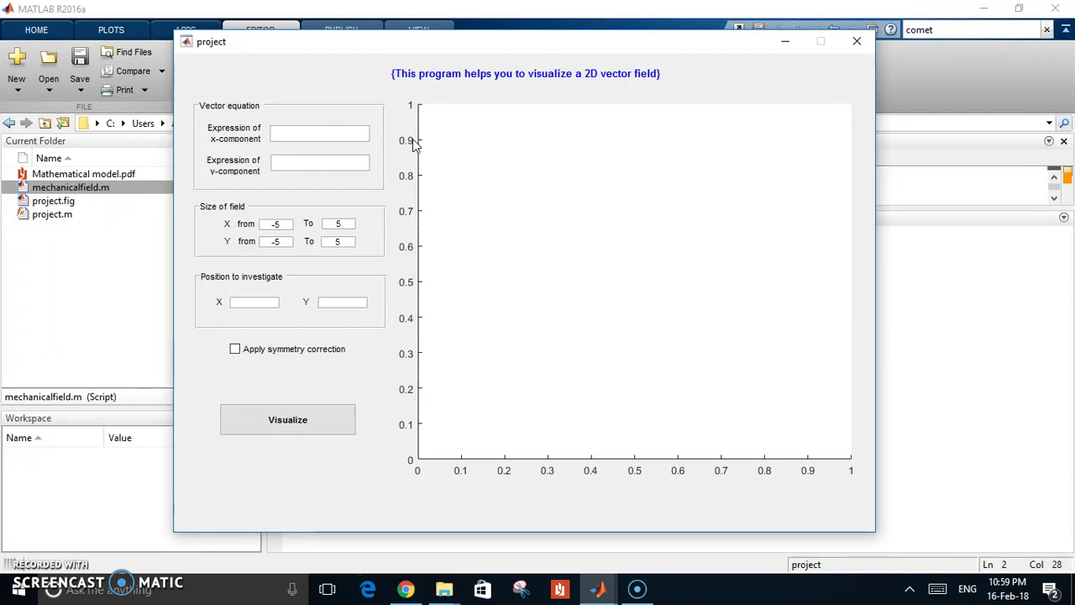
- Enter -10 as the x-component and 10*y as the y-component expression
click(306, 135)
text(-10)
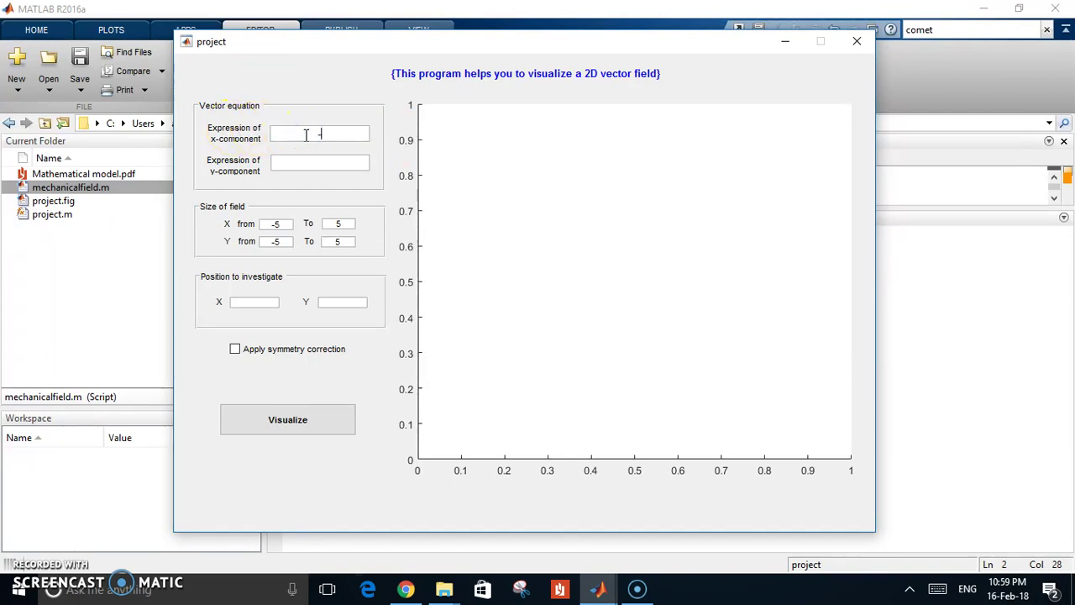
click(319, 159)
text(10*y)
click(337, 116)
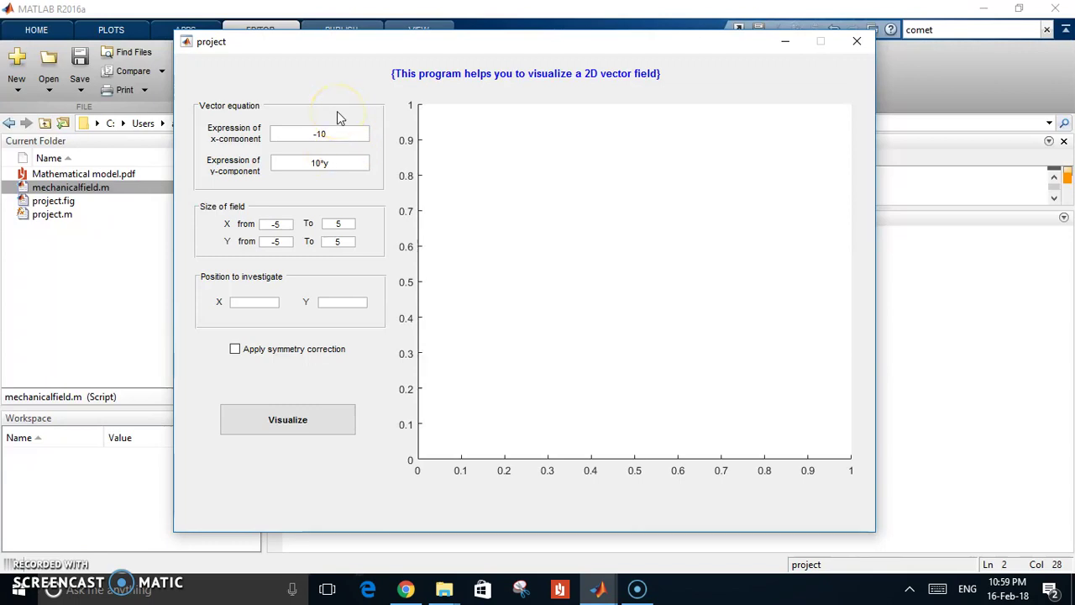
click(259, 300)
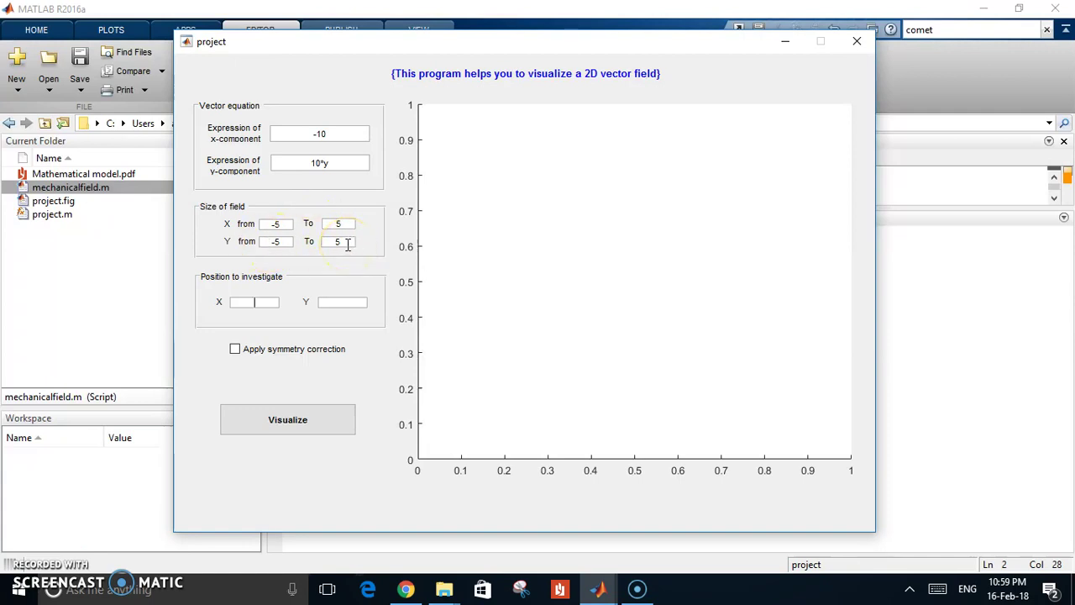
- Set the starting position to X 5 and Y 0.01, then visualize the field
click(276, 301)
text(5)
click(349, 301)
text(0.01)
click(351, 324)
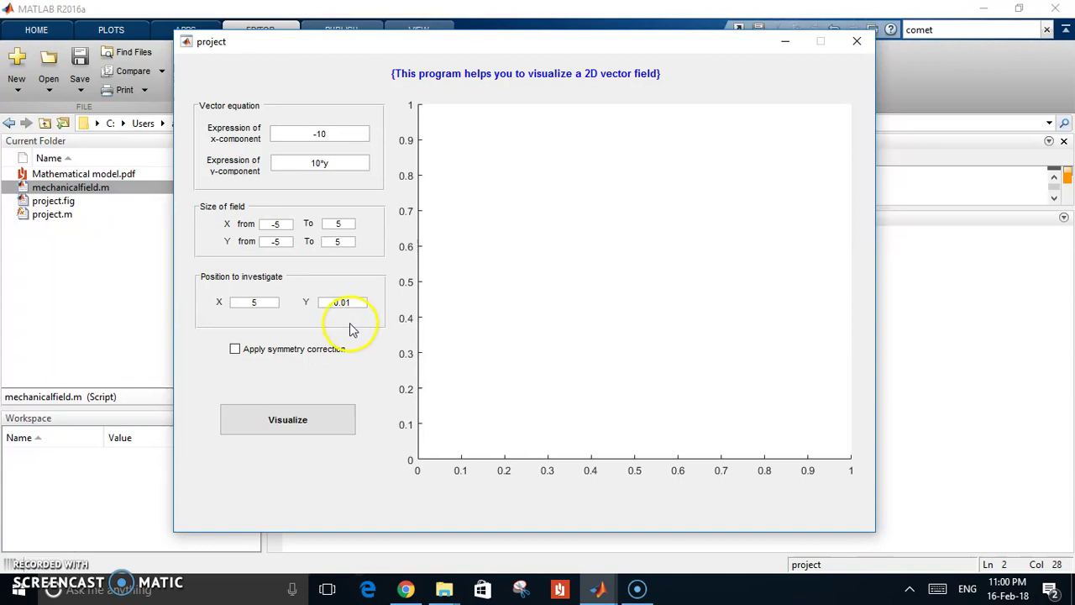
click(283, 426)
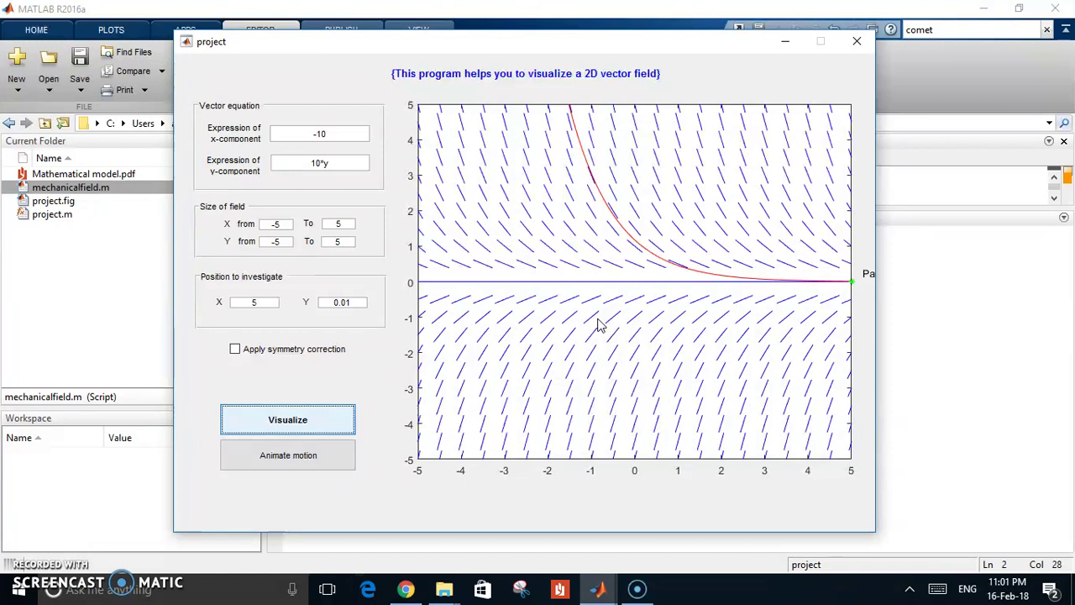
- Let the direction field and red trajectory from (5, 0.01) finish plotting
click(437, 385)
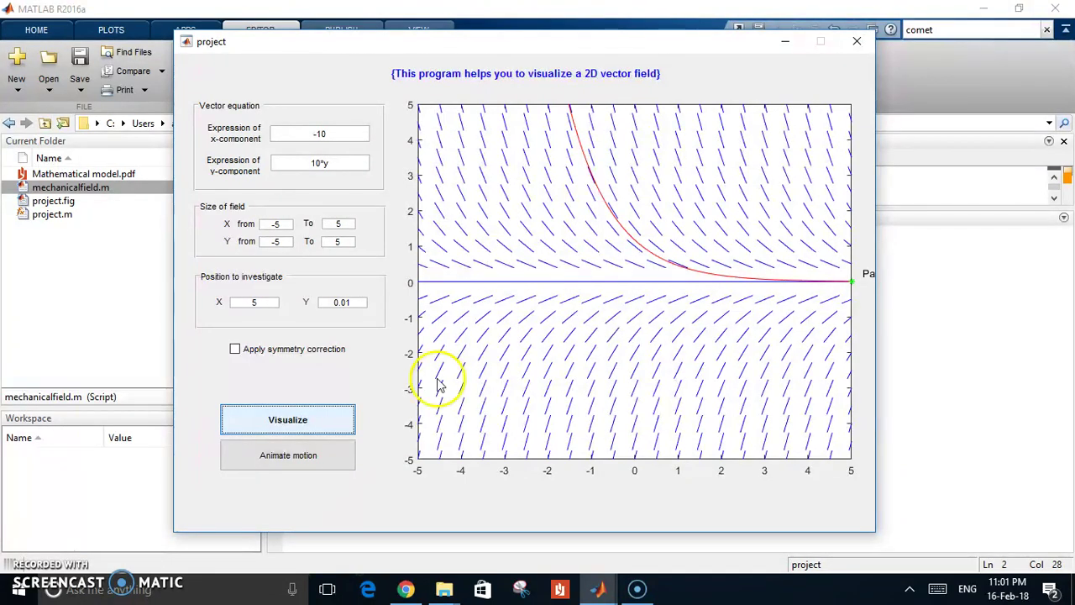
- Animate the motion along the trajectory starting at (5, 0.01)
click(294, 454)
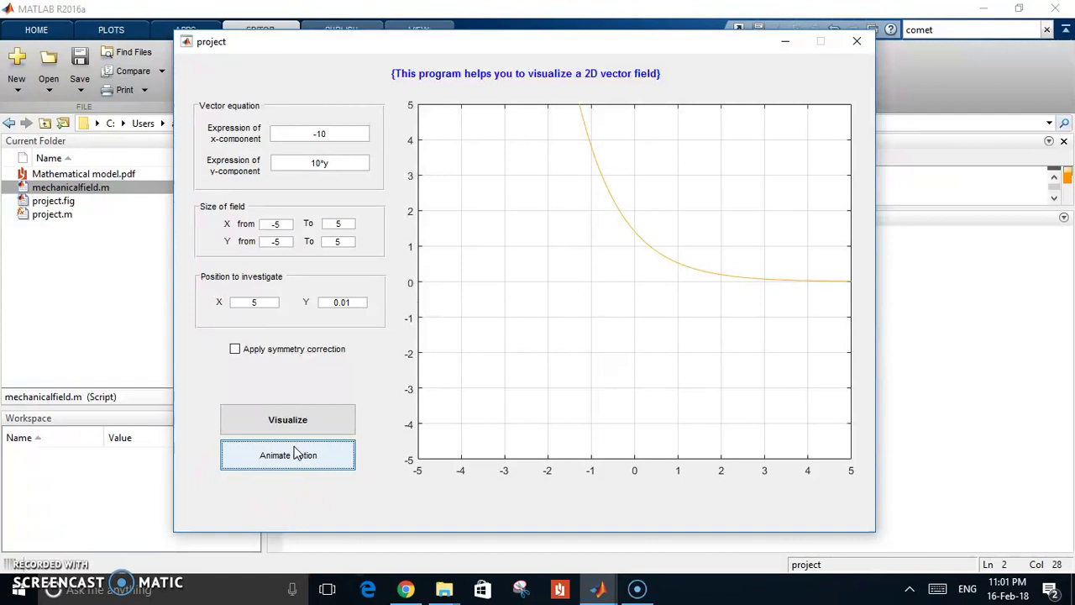
- Change the components to -100 and 100*y by appending a 0 to each
click(335, 139)
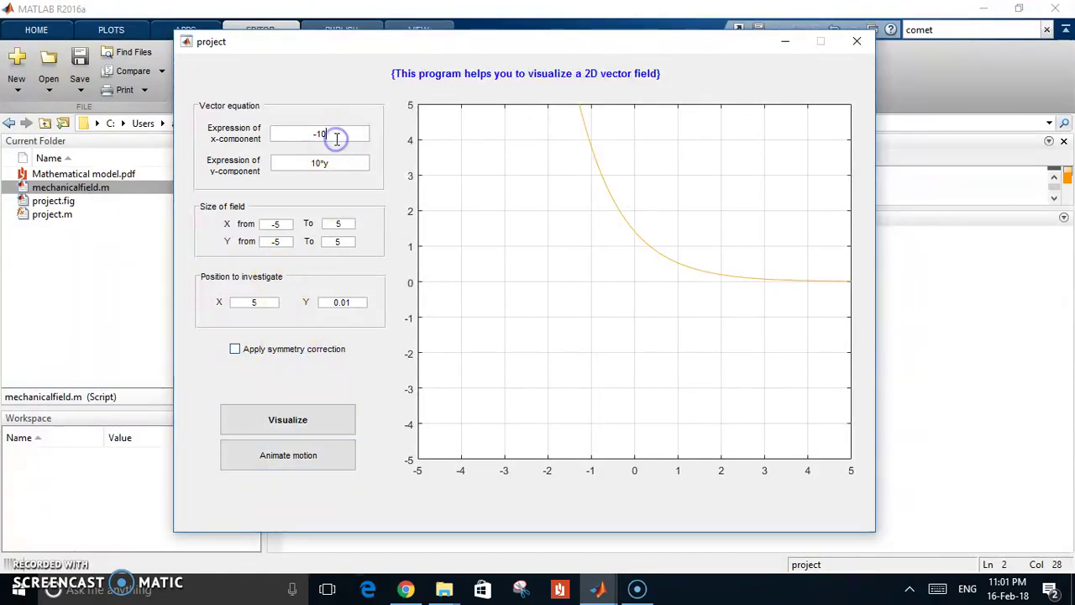
text(0)
click(323, 162)
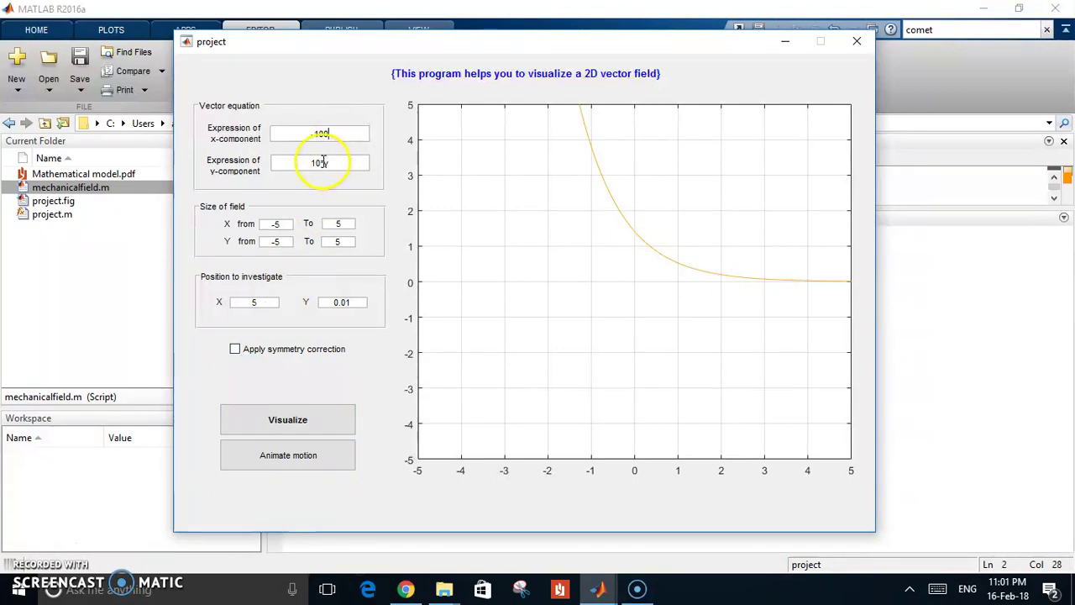
text(0)
- Replot the field for -100, 100*y and animate the new trajectory
click(276, 417)
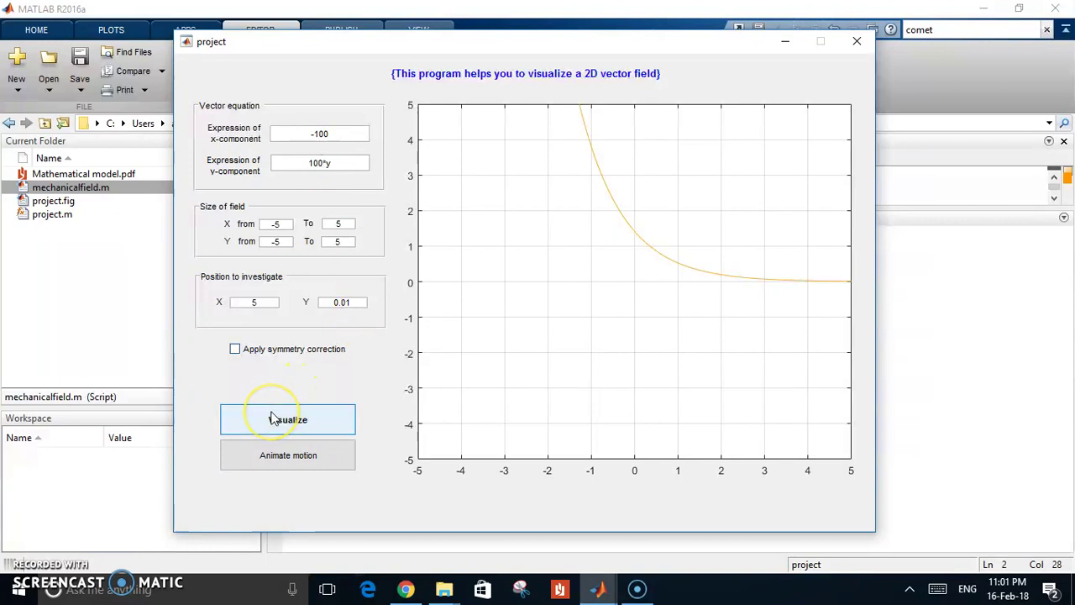
click(278, 422)
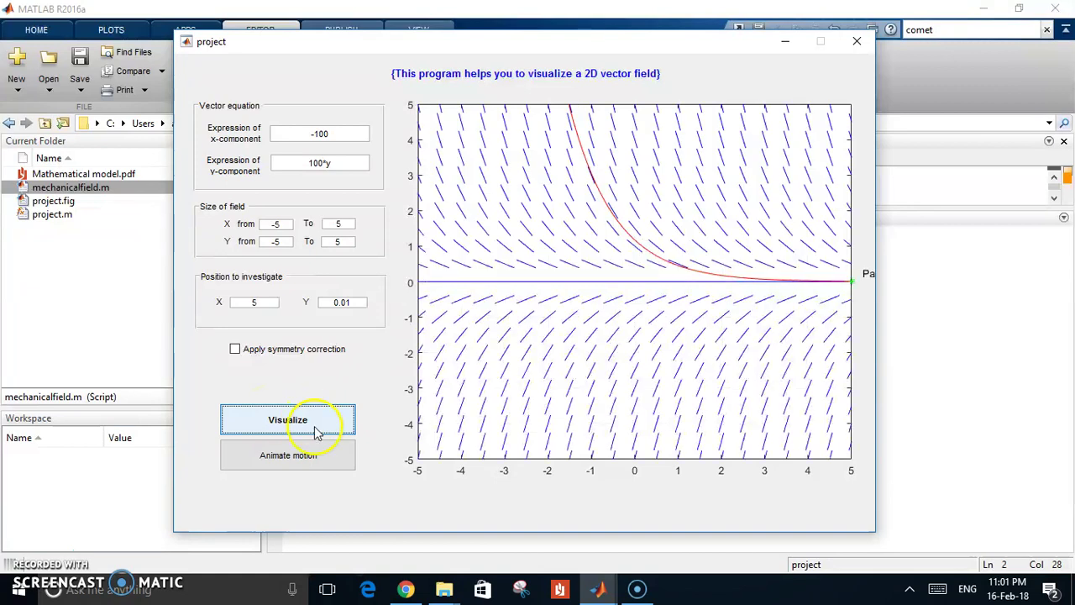
click(250, 461)
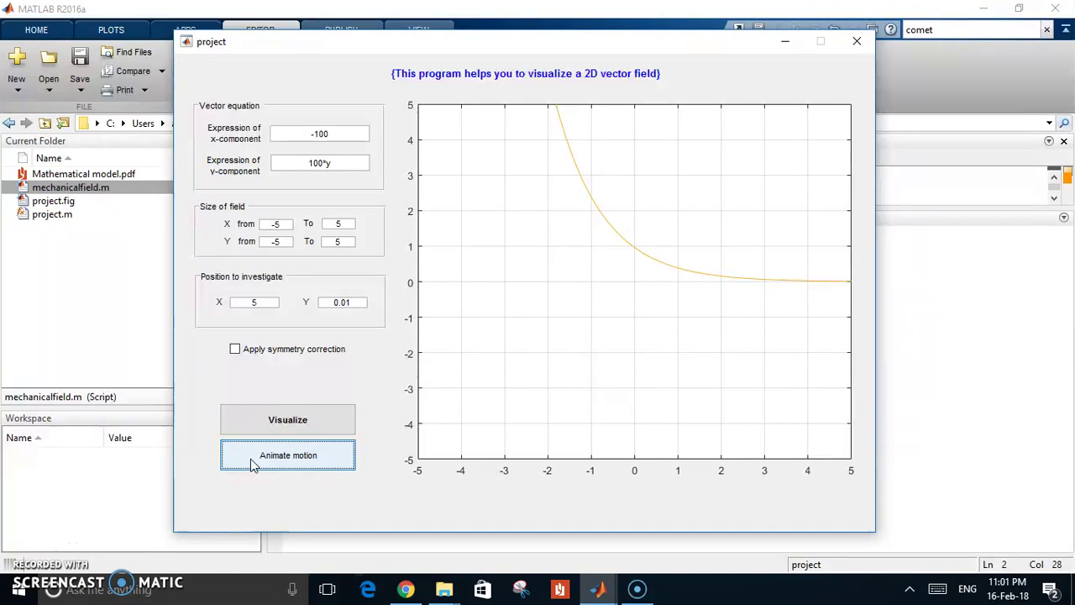
- Replace the components with -y for the x-component and x for the y-component
click(316, 432)
click(298, 363)
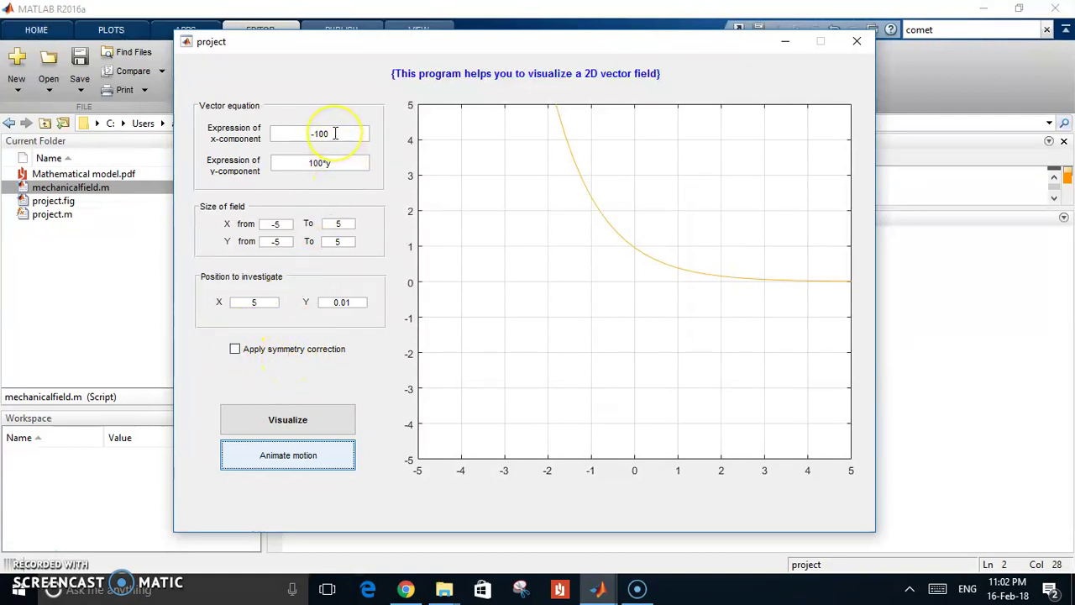
drag(336, 133, 262, 132)
text(-y)
drag(336, 163, 273, 170)
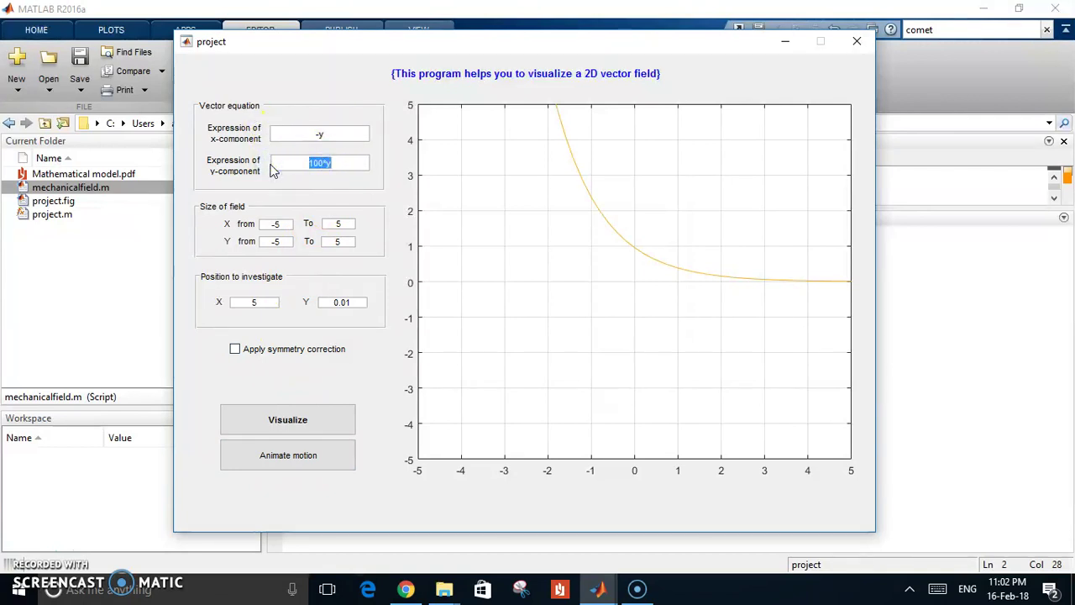
text(x)
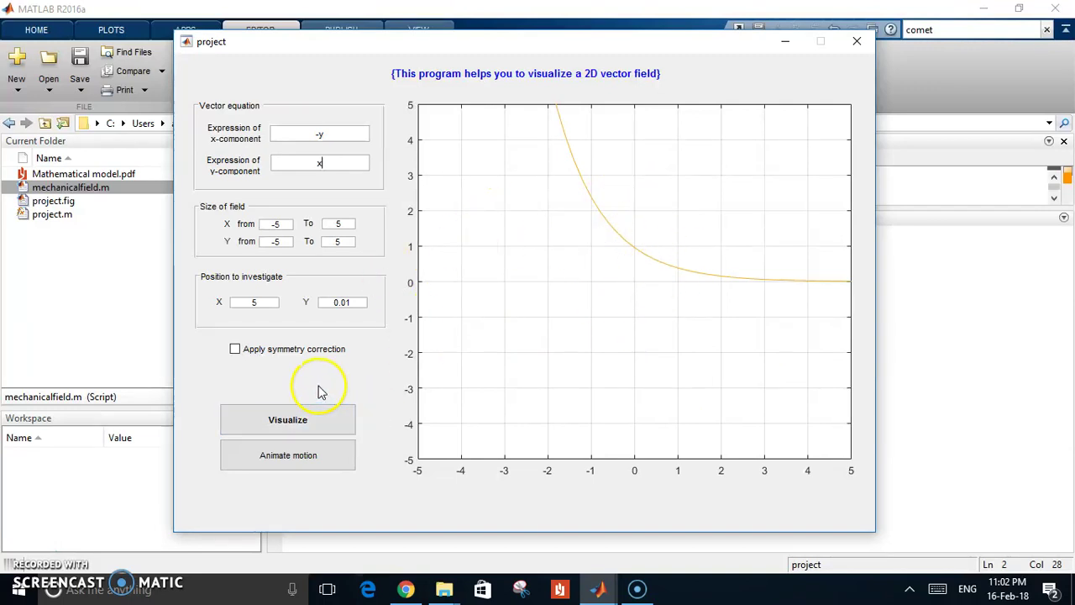
- Plot the circular -y, x field and redraw the path from start point (1, 1)
click(340, 417)
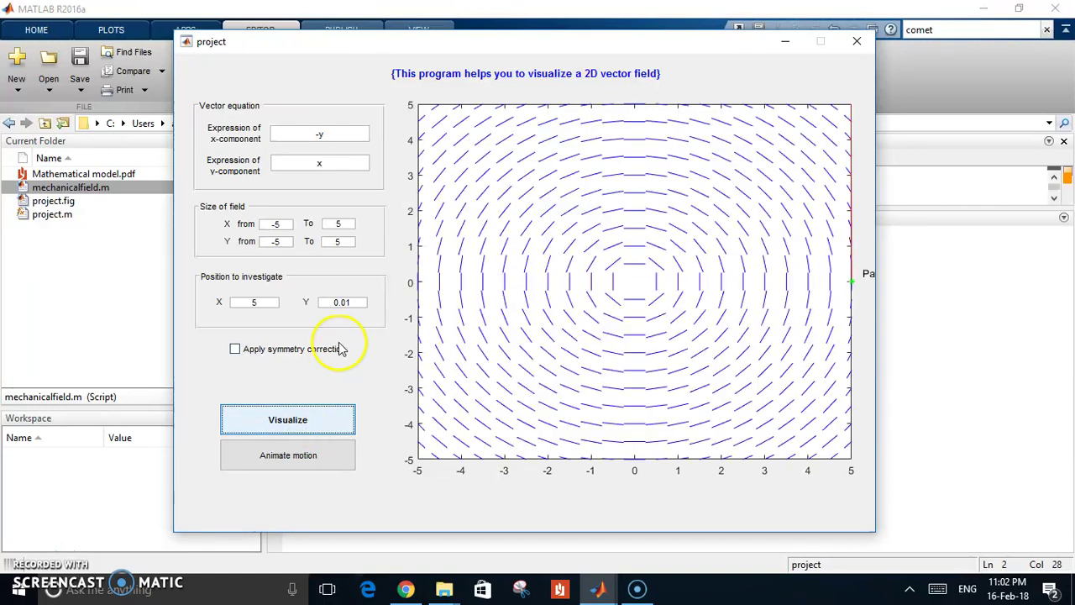
double_click(255, 302)
text(1)
drag(351, 303, 305, 303)
text(1)
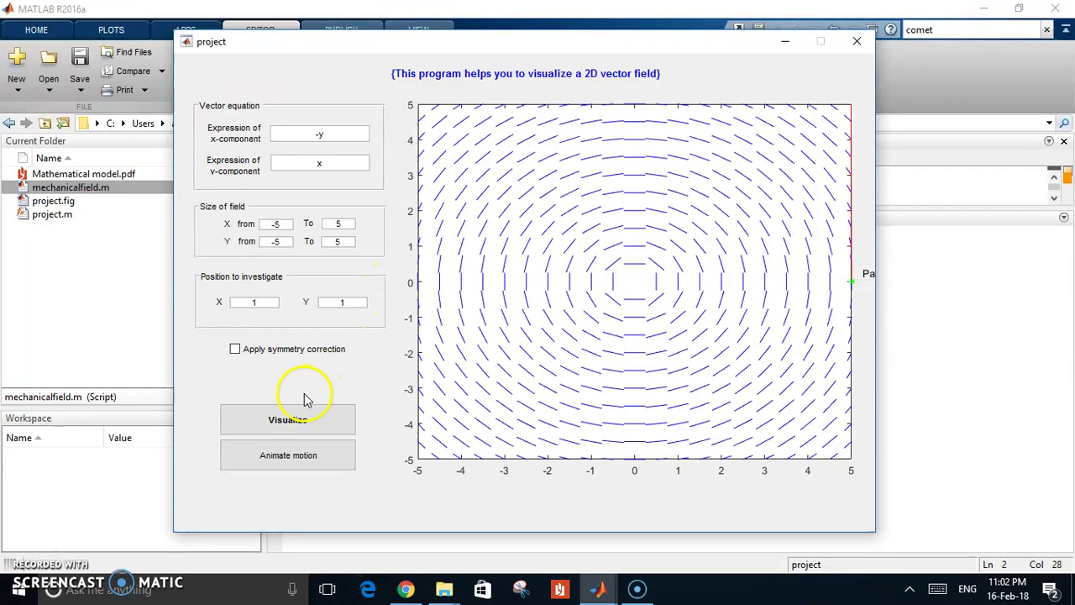
click(279, 421)
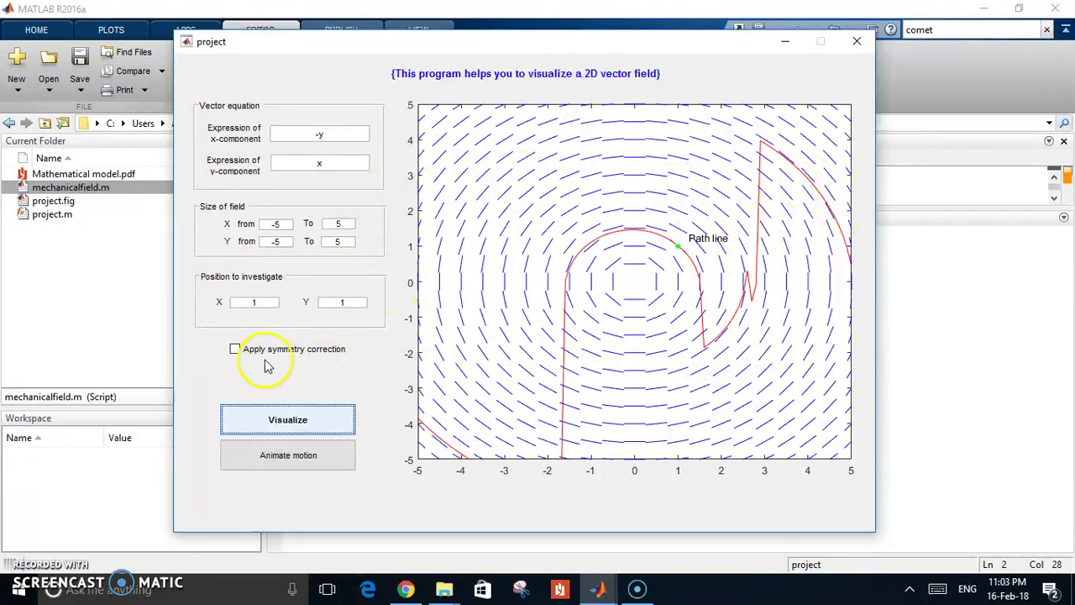
- Turn on symmetry correction, redraw the closed path from (1, 1), and select the x-component text
click(234, 349)
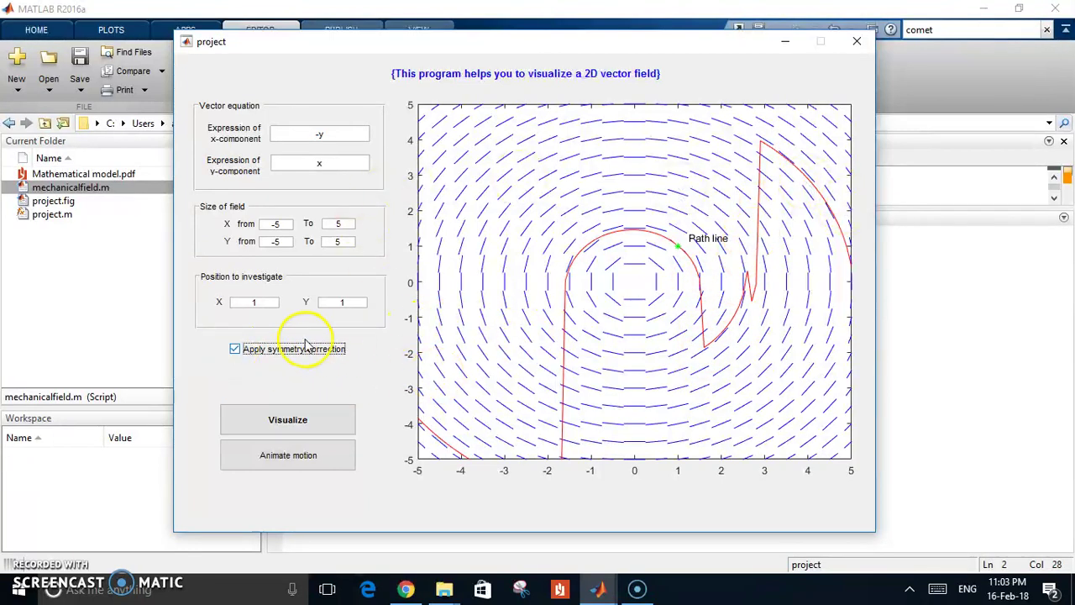
click(282, 424)
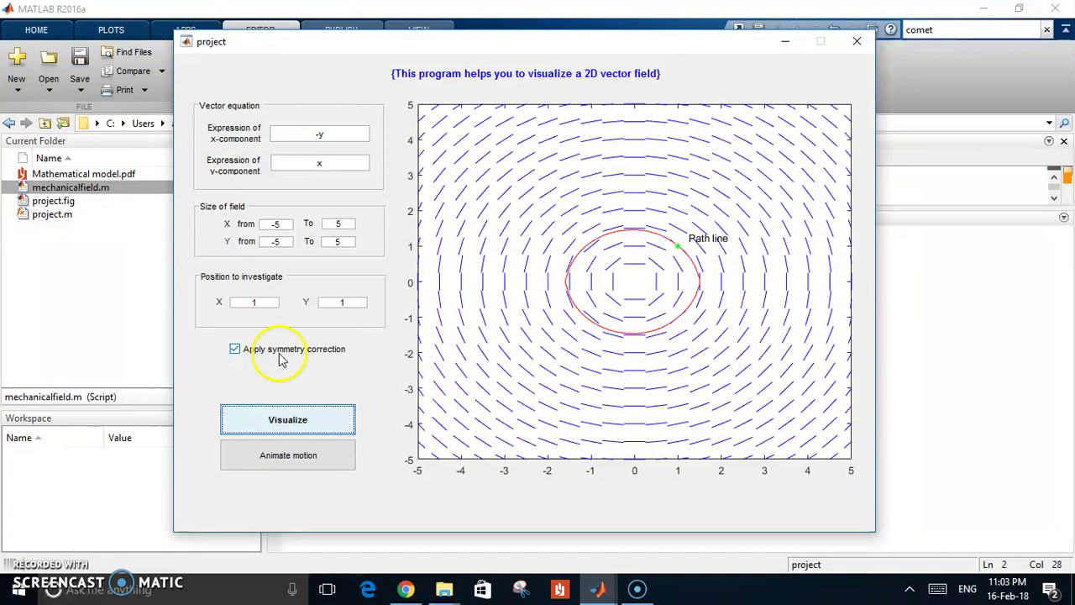
click(318, 136)
drag(318, 136, 298, 136)
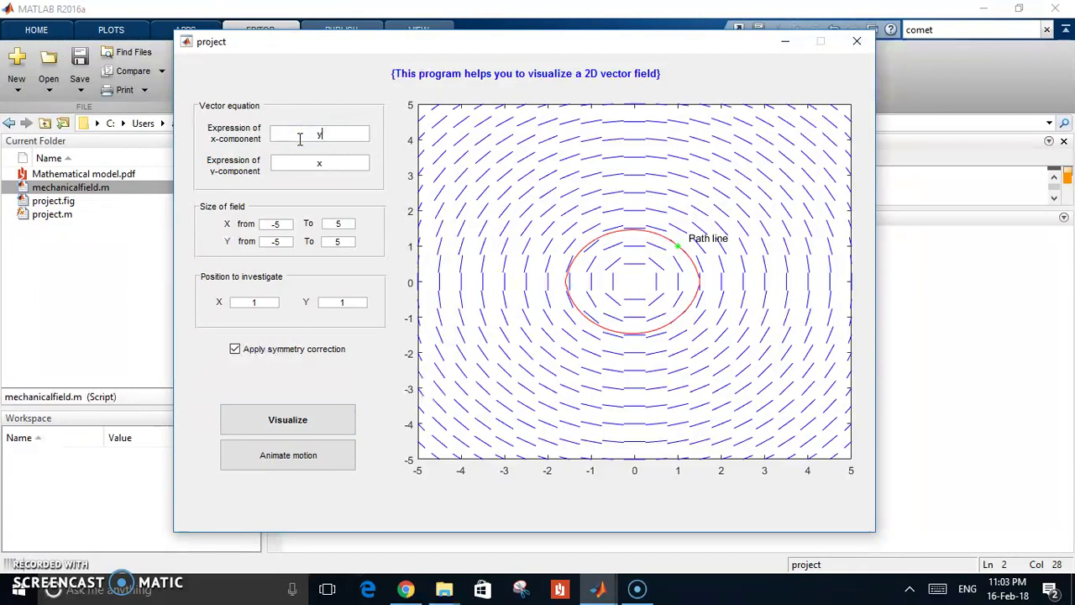
- Change the components to y^2 for x and -x for y
text(y^2)
key(BackSpace)
text(4)
click(334, 159)
click(297, 158)
key(BackSpace)
- Set the start position to (-2, -2), turn off symmetry correction, and replot the field
click(262, 301)
click(242, 302)
text(-2)
drag(349, 309, 316, 306)
text(-2)
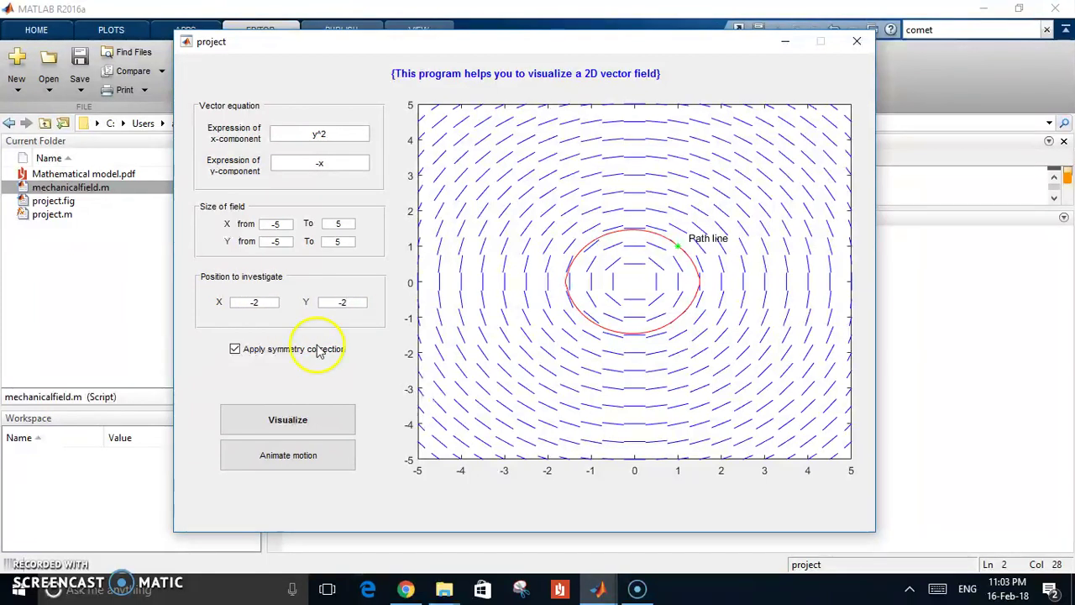
click(235, 349)
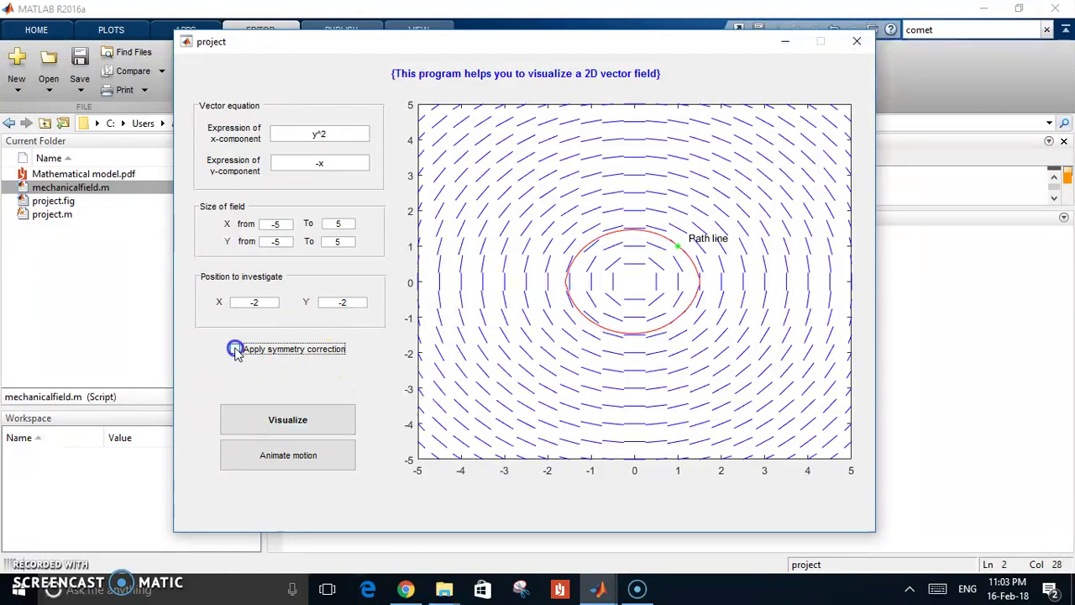
click(283, 420)
click(283, 420)
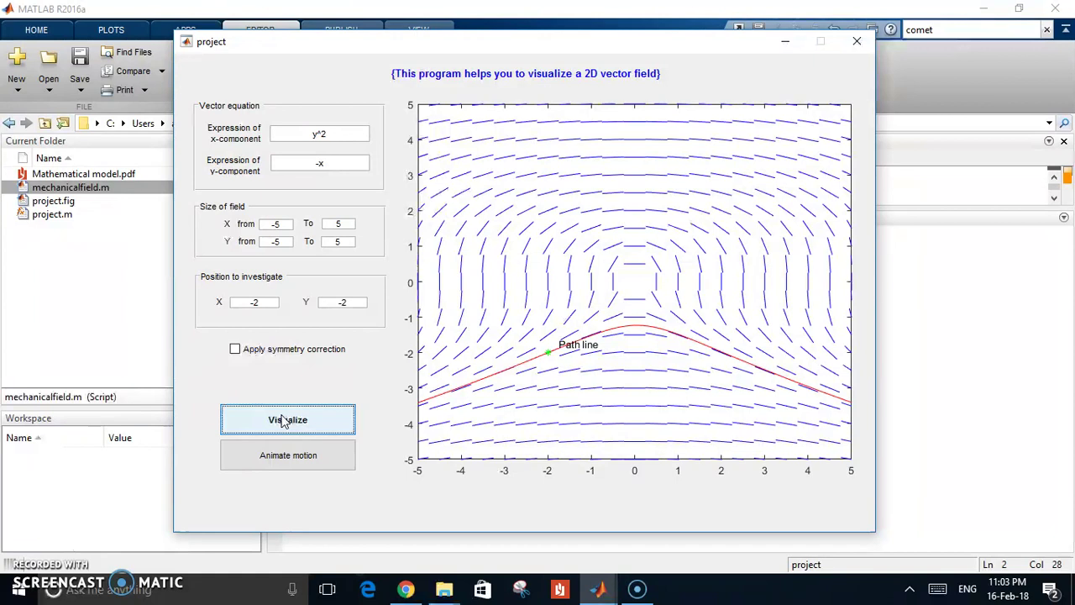
- Animate the motion from (-2, -2), pausing once, until the yellow trajectory reaches about (5, -3.4)
click(288, 457)
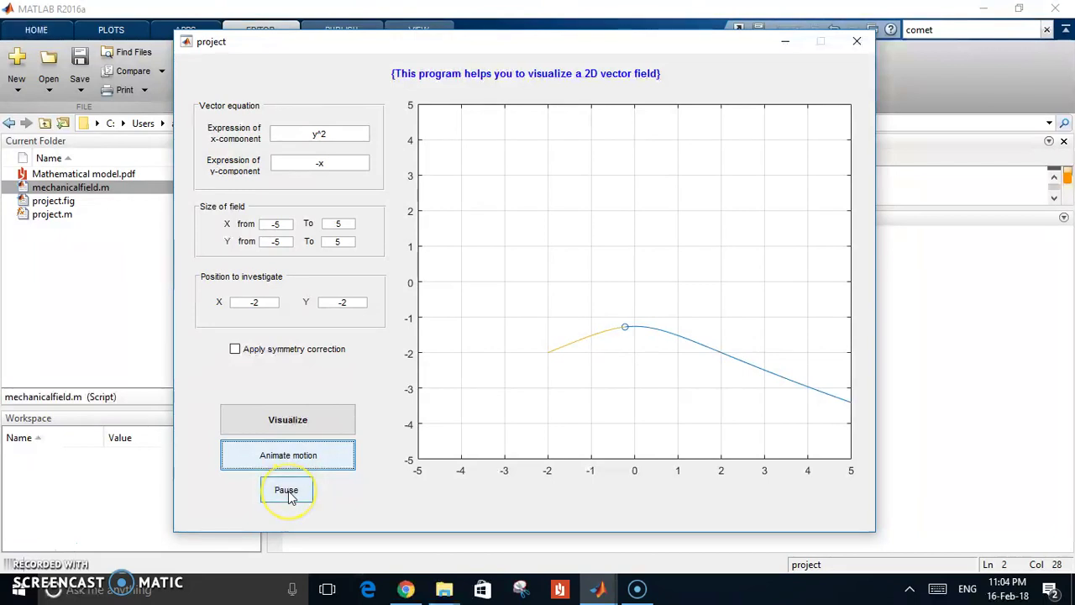
click(288, 494)
click(288, 490)
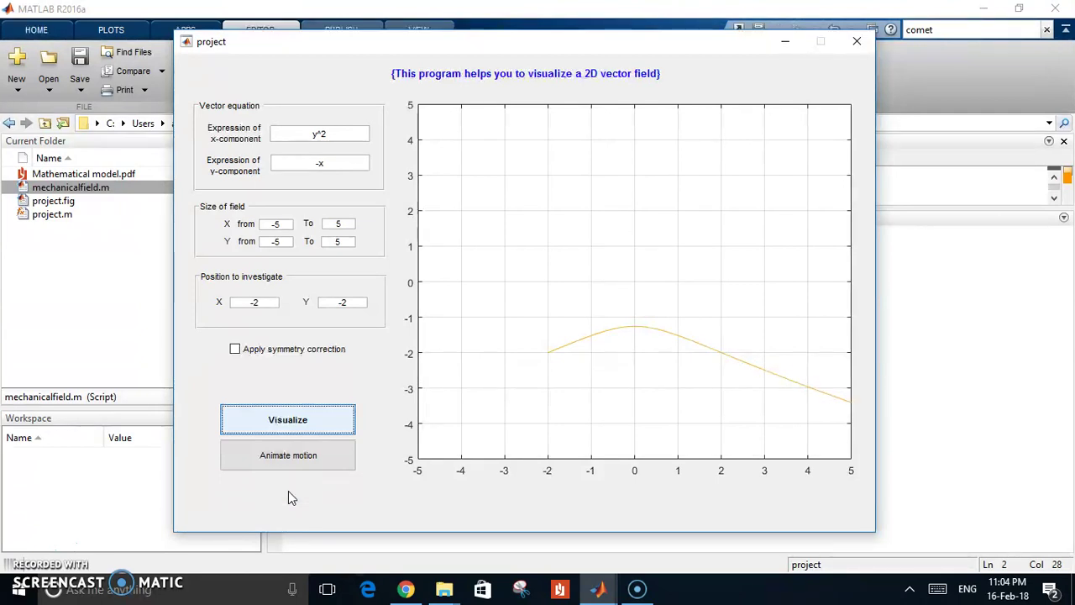
- Set the components to -y^2 and x, replot, and animate motion from (-2, -2)
click(313, 136)
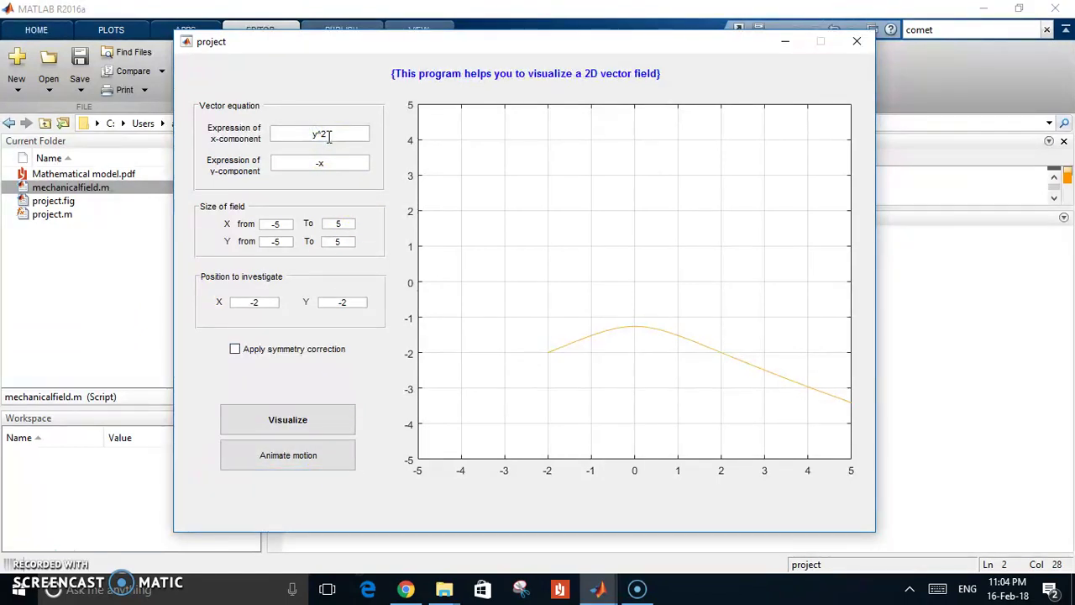
click(322, 163)
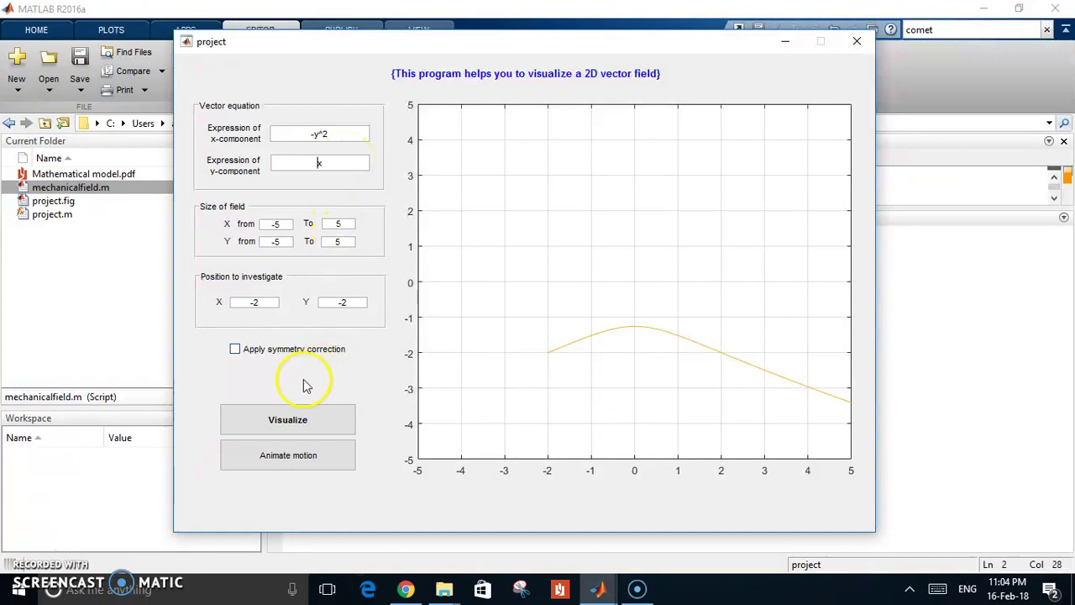
click(270, 418)
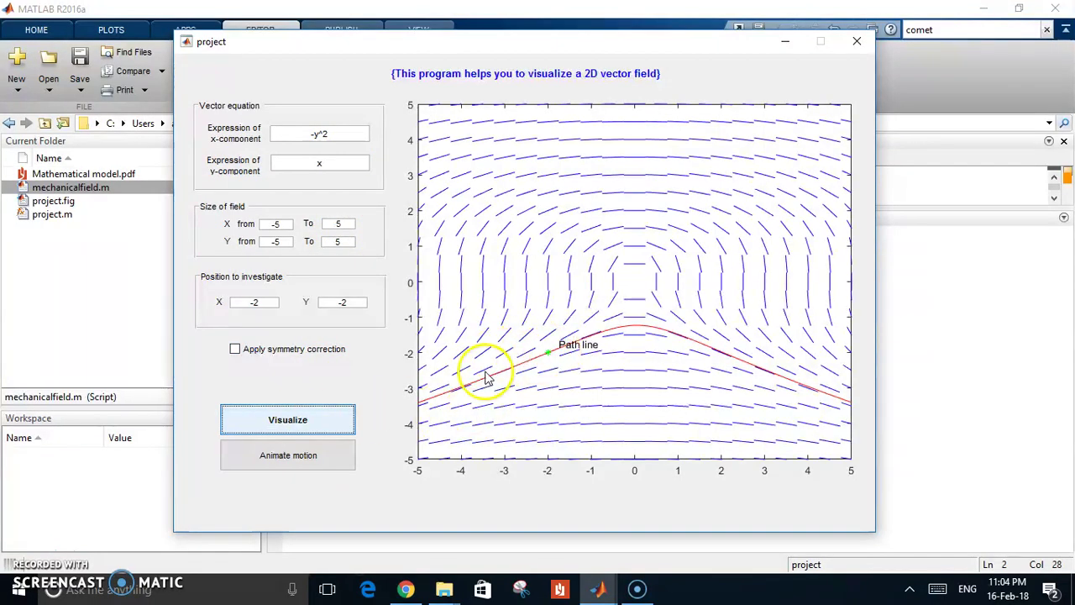
click(291, 463)
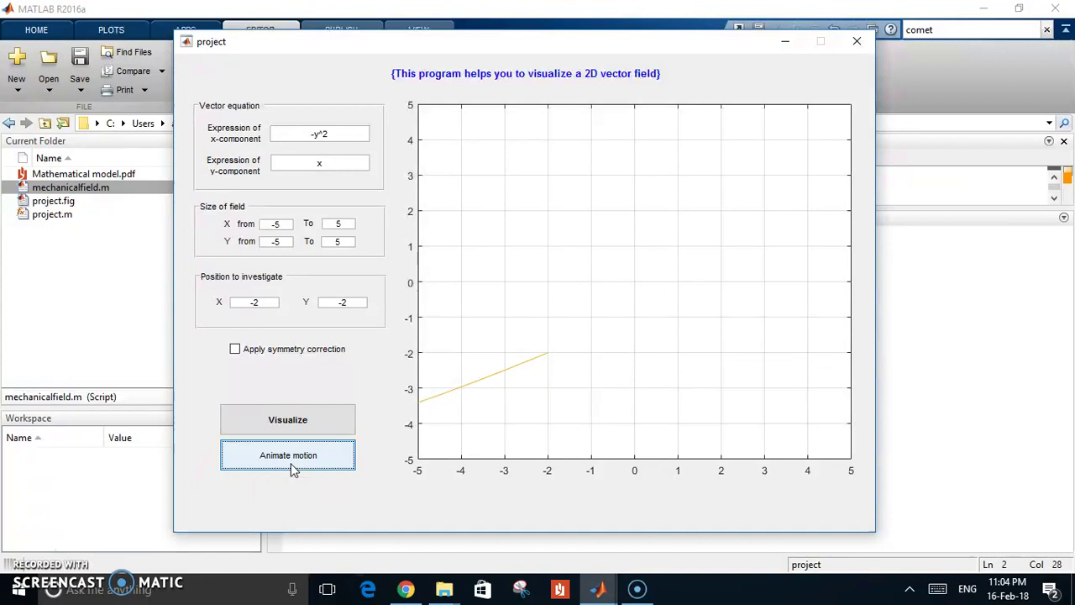
- Redraw the -y^2, x direction field with its red path line, and shift the figure window right
click(282, 427)
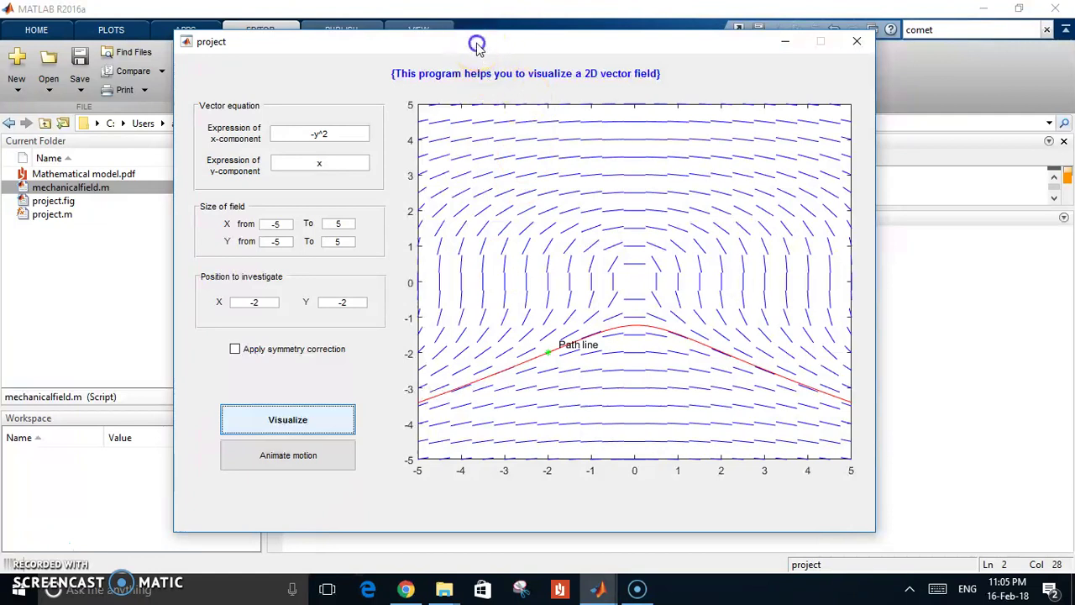
drag(475, 41, 508, 50)
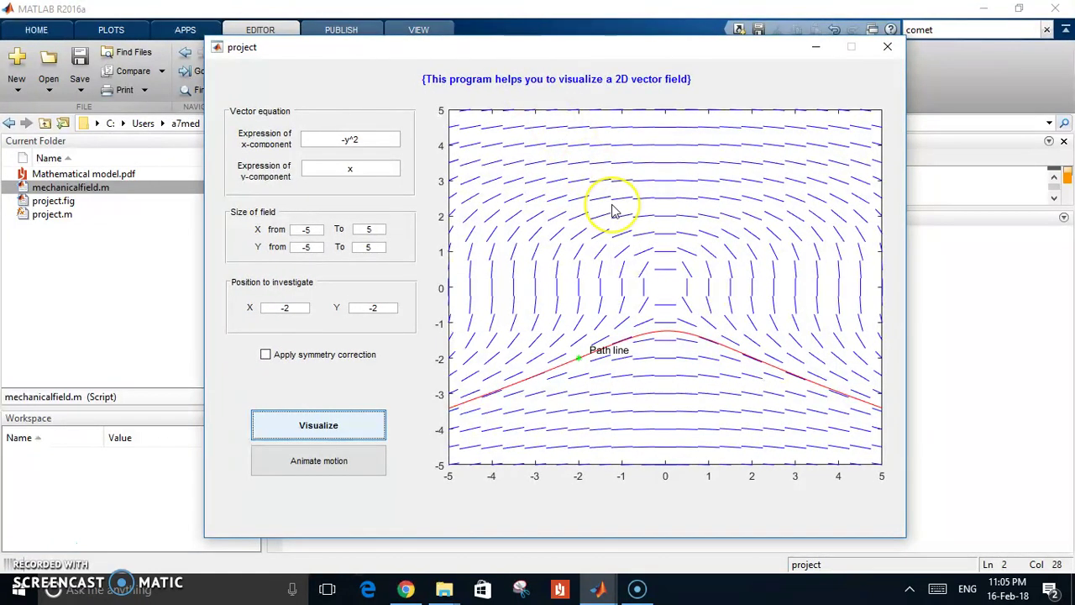